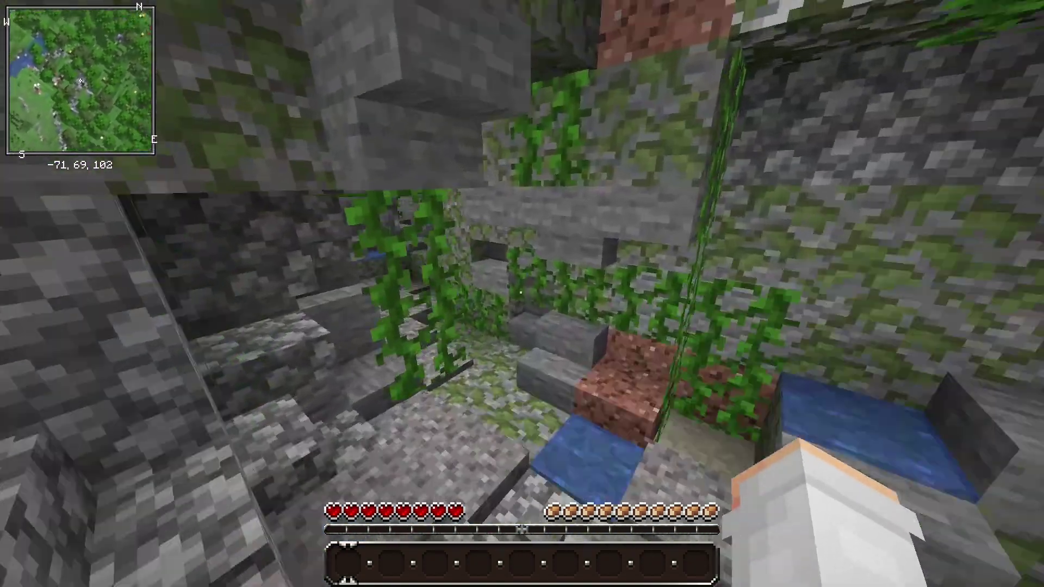
{"action": "key", "text": "w"}
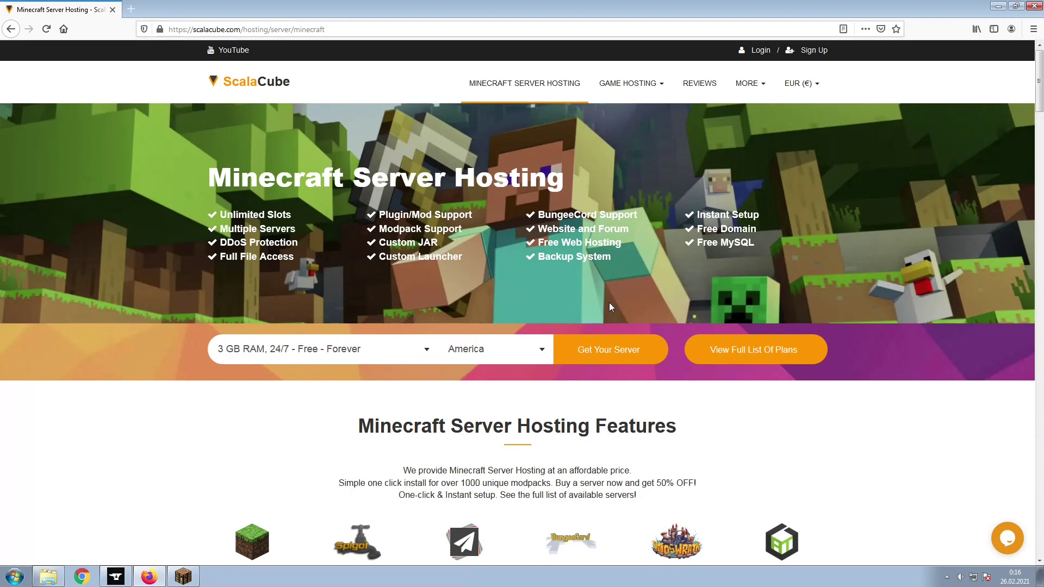
Step: Start a new server build with Java Edition and the America location
{"action": "left_click", "coordinate": [607, 357]}
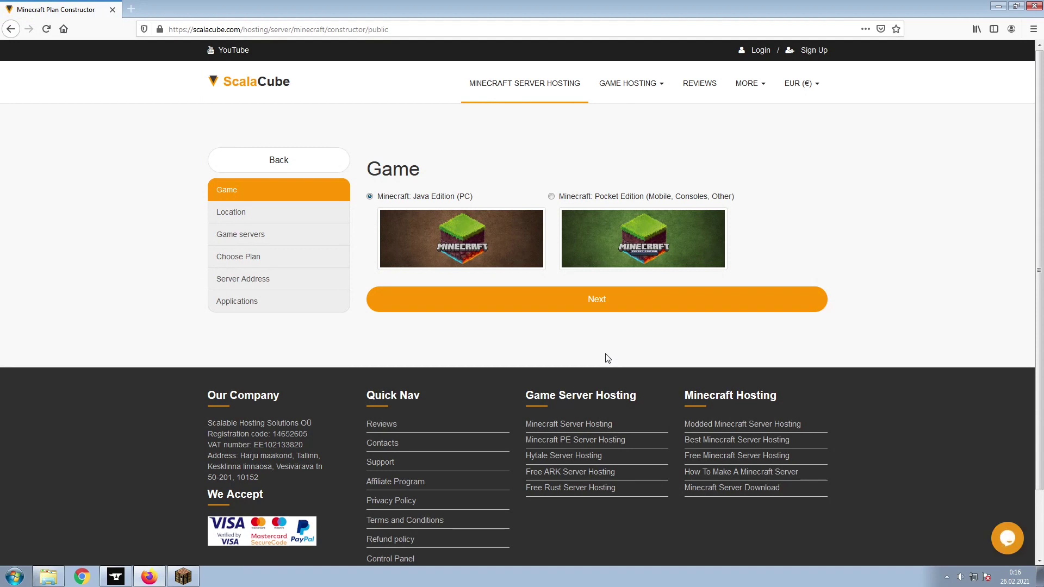
{"action": "left_click", "coordinate": [608, 302]}
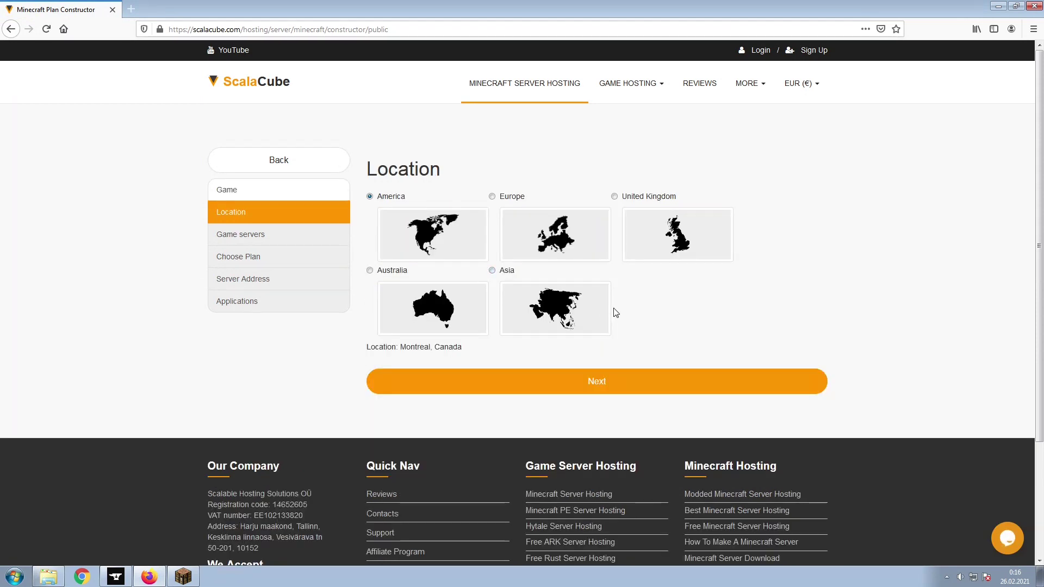
{"action": "left_click", "coordinate": [618, 381]}
Step: Select the Mineshafts & Monsters modpack and continue to the plan list
{"action": "left_click", "coordinate": [572, 222]}
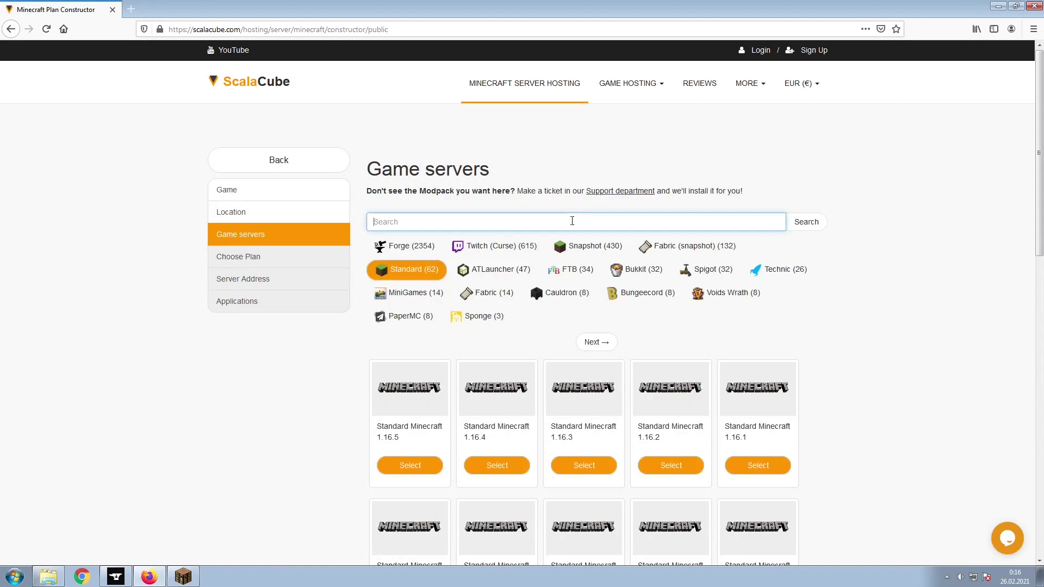
{"action": "type", "text": "Mineshafts & Monsters"}
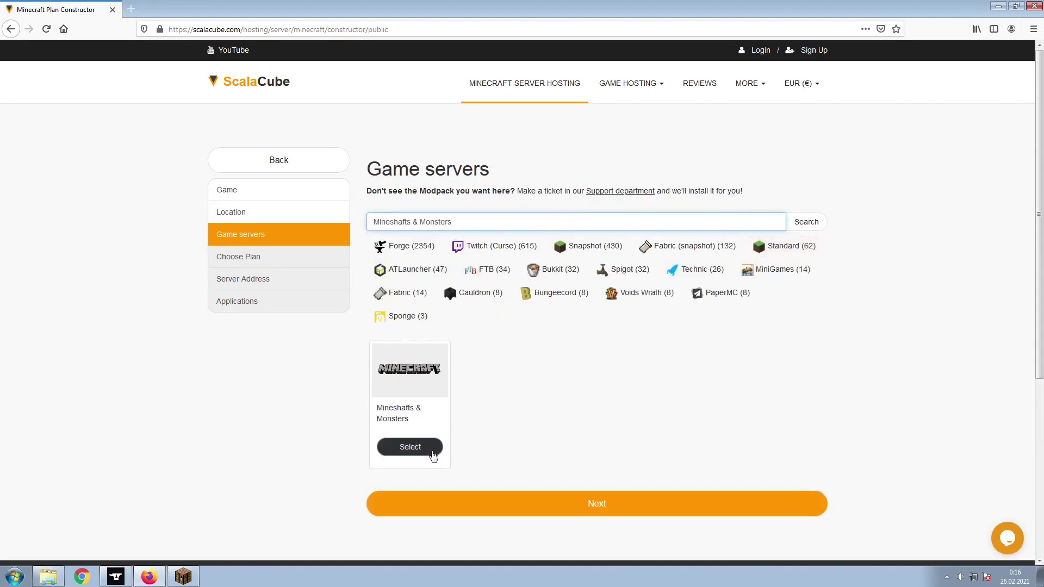
{"action": "left_click", "coordinate": [410, 446]}
{"action": "left_click", "coordinate": [529, 375]}
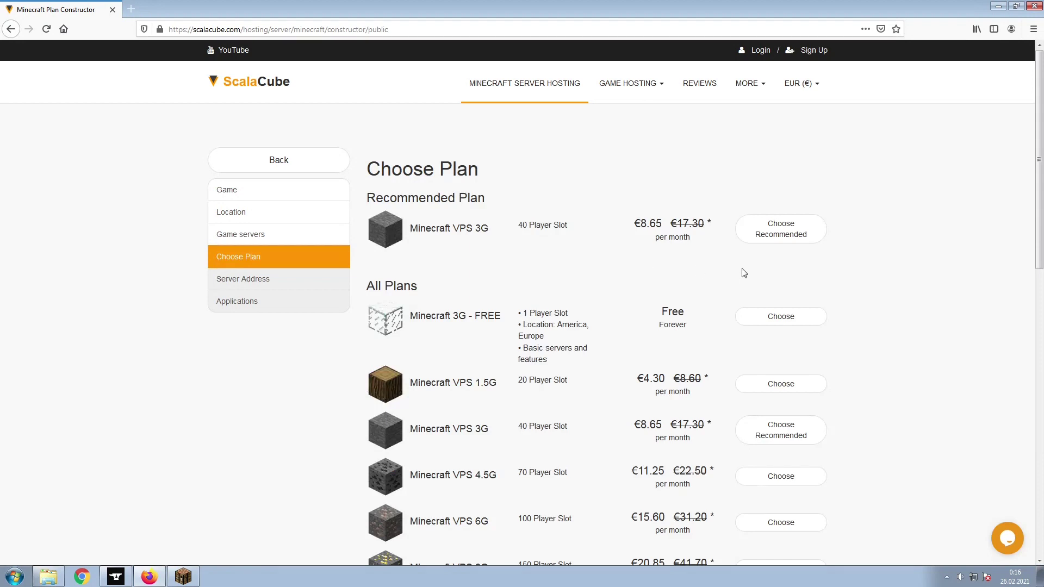
Step: Choose the recommended Minecraft VPS 3G plan with the free IP-with-port address
{"action": "left_click", "coordinate": [780, 229]}
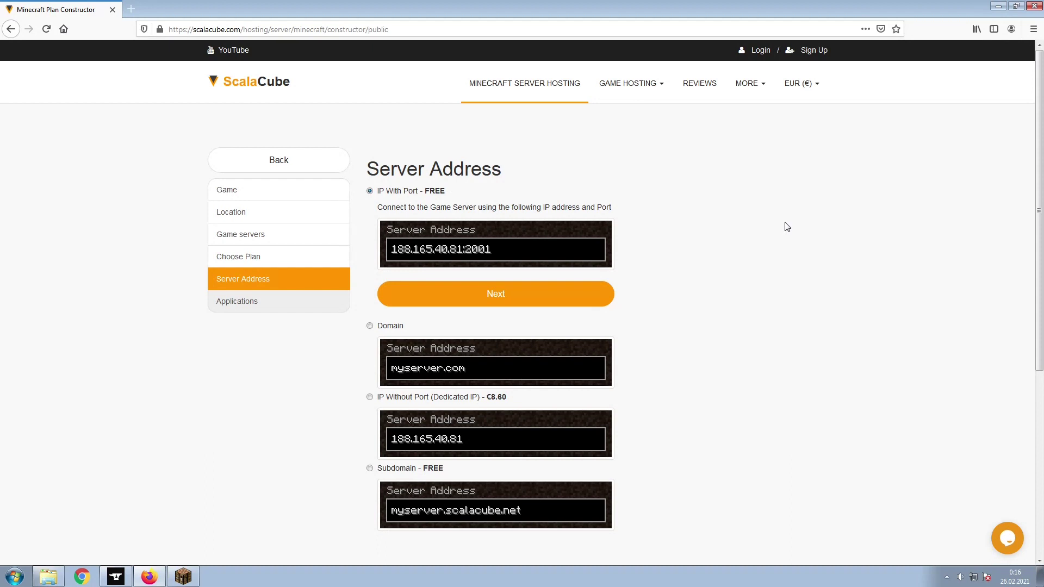
{"action": "left_click", "coordinate": [579, 294]}
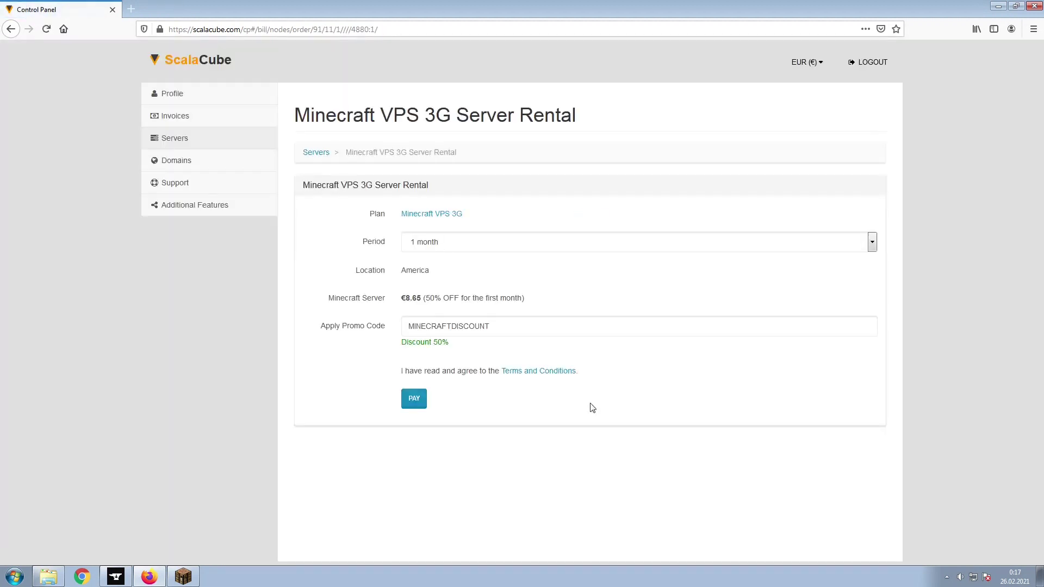
Step: Pay the discounted VPS 3G order and view the server's game servers list
{"action": "left_click", "coordinate": [413, 396]}
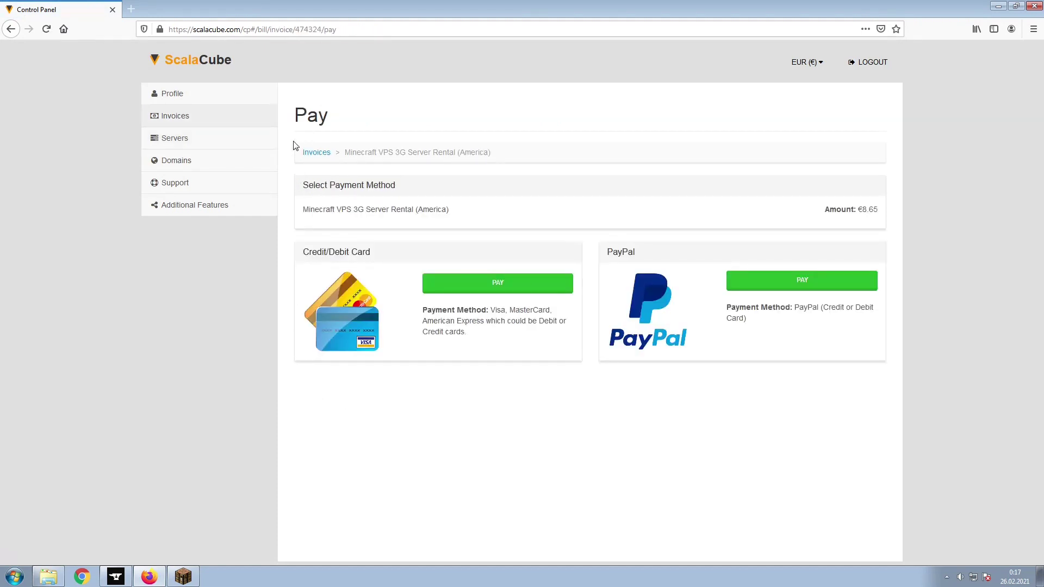
{"action": "left_click", "coordinate": [258, 138]}
{"action": "left_click", "coordinate": [847, 235]}
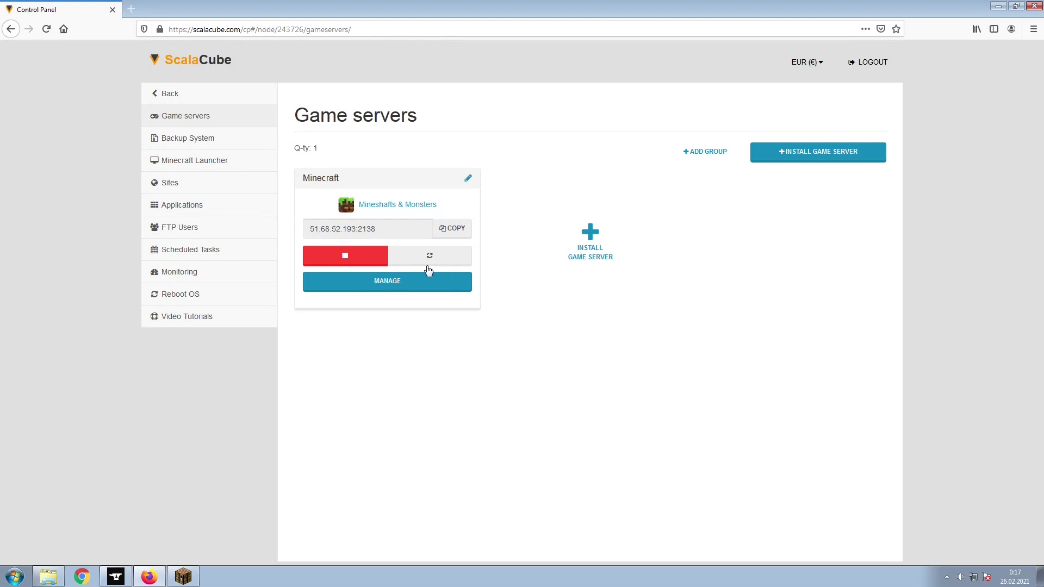
Step: Copy server IP 51.68.52.193:2138 from the Mineshafts & Monsters server's management page
{"action": "left_click", "coordinate": [418, 281]}
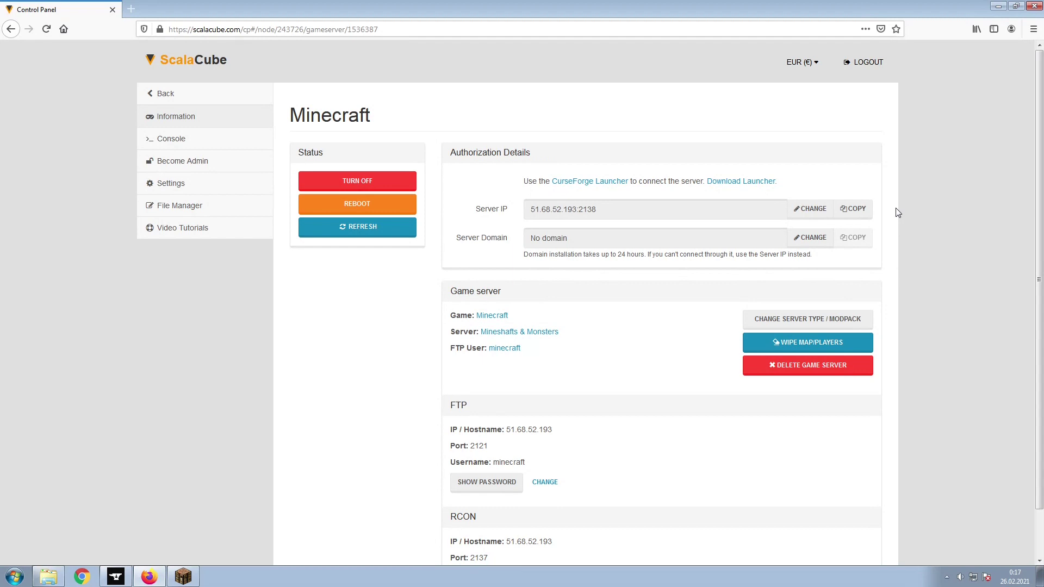
{"action": "left_click", "coordinate": [853, 209]}
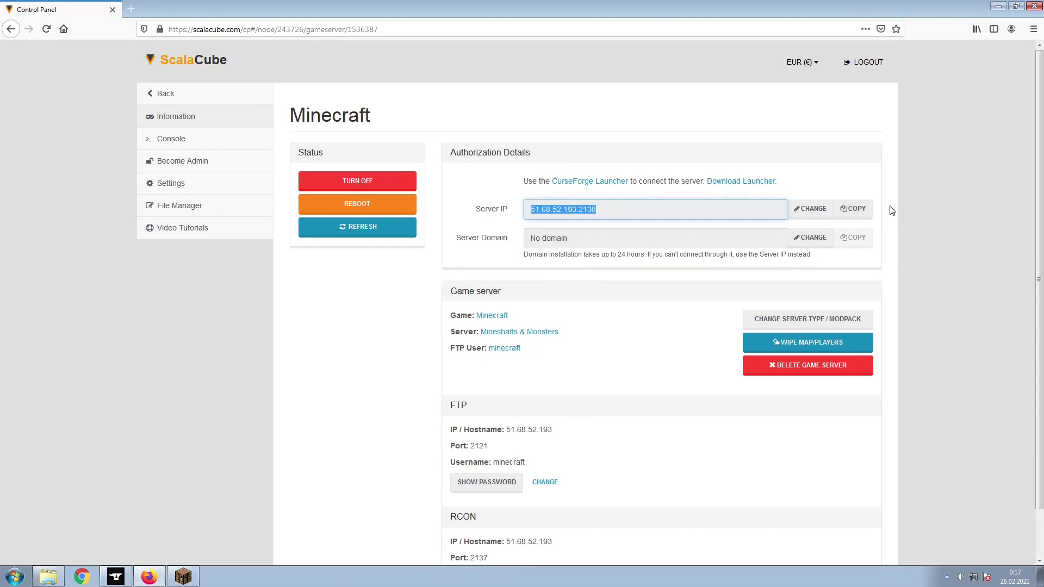